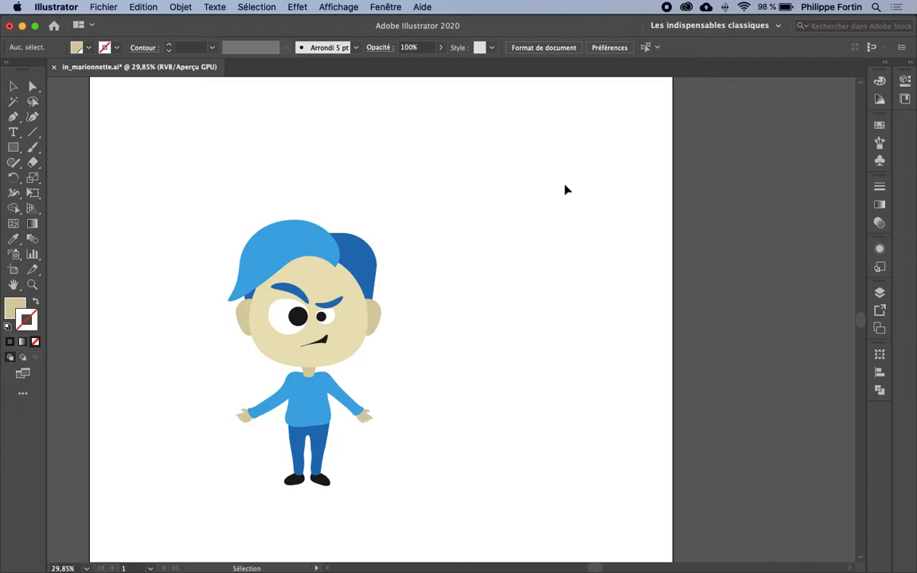
Select all of the character's artwork by targeting the Personnages layer
{"action": "left_click_drag", "start_coordinate": [232, 223], "coordinate": [401, 501]}
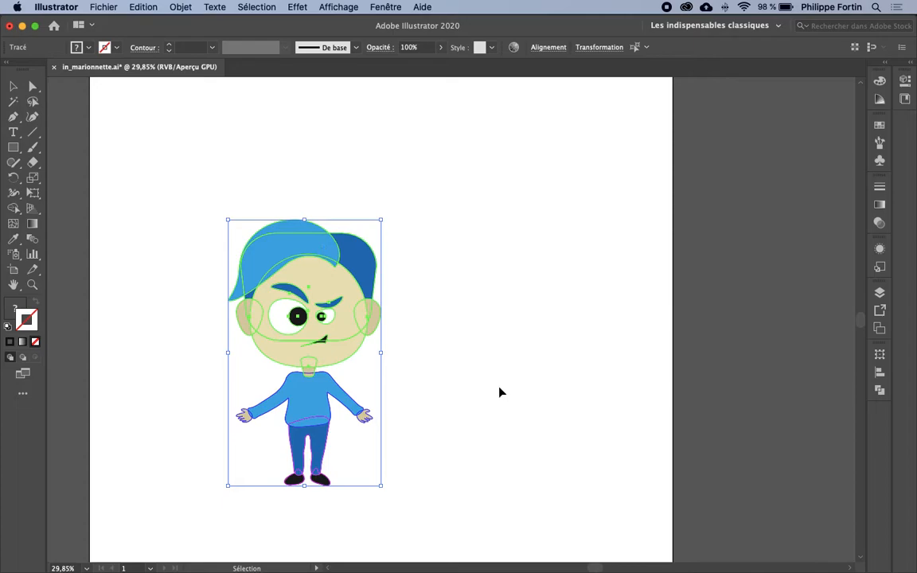
{"action": "left_click", "coordinate": [599, 374]}
{"action": "left_click", "coordinate": [878, 292]}
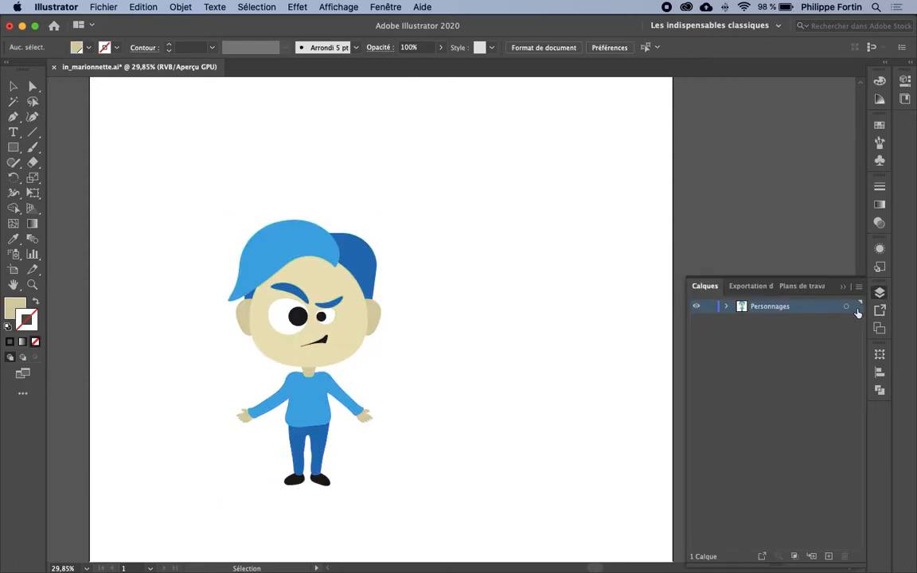
{"action": "left_click", "coordinate": [843, 307]}
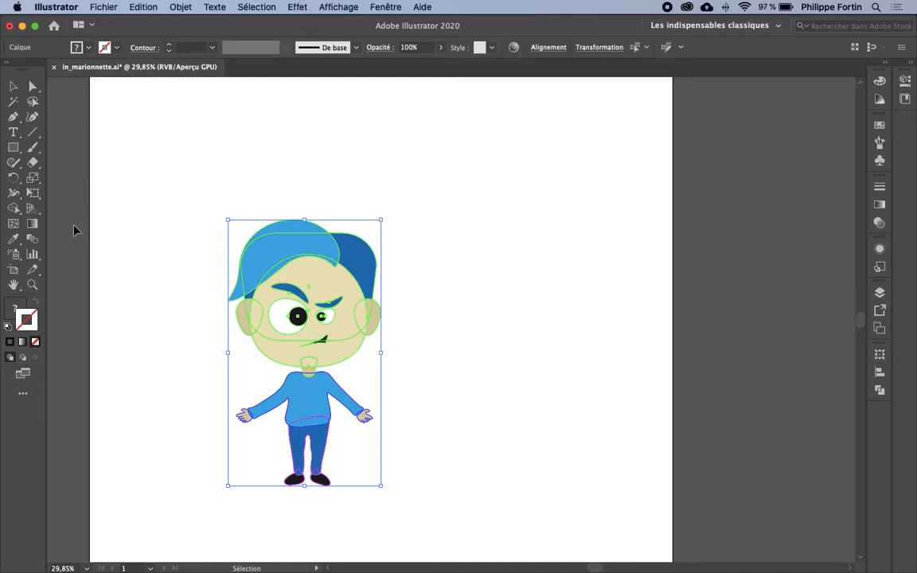
Activate the Puppet Warp tool on the selected character, checking the full tool list for it
{"action": "left_click", "coordinate": [33, 195]}
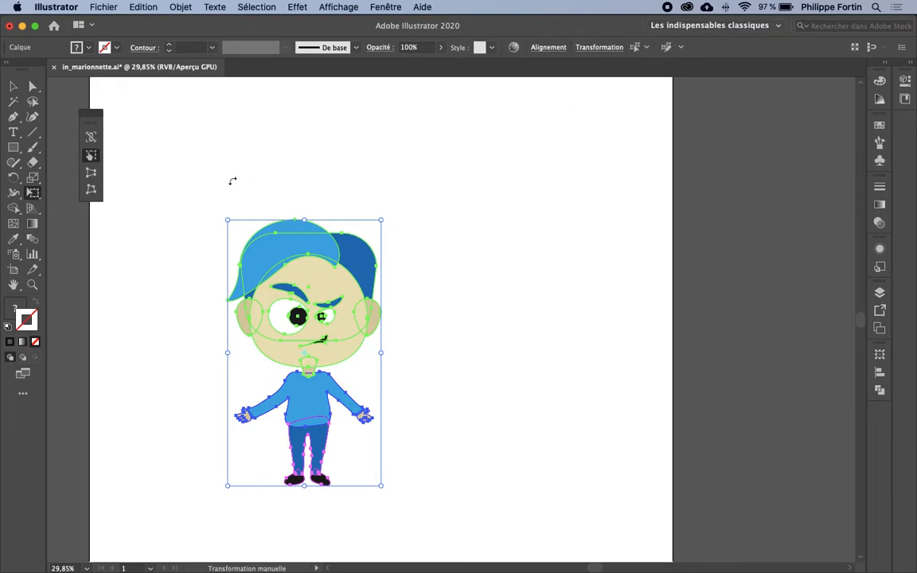
{"action": "left_click", "coordinate": [24, 398]}
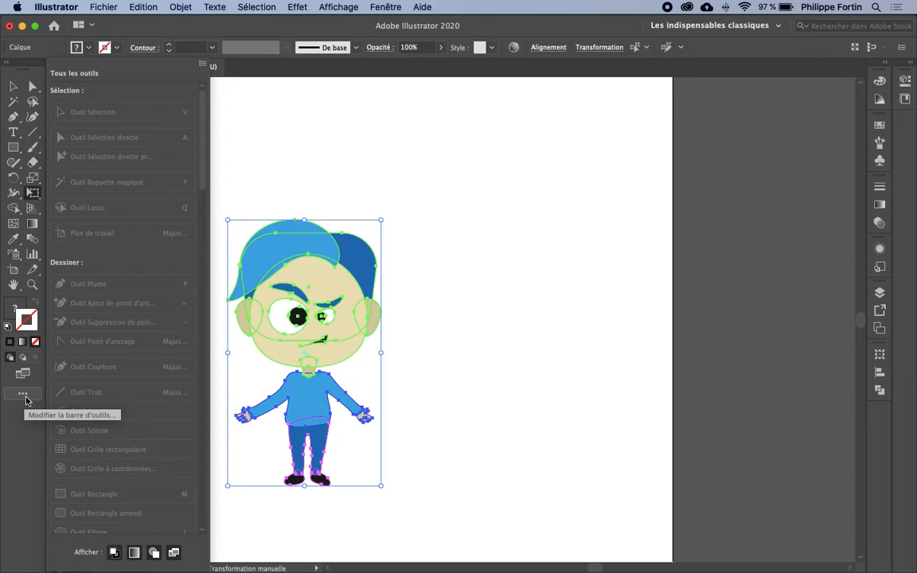
{"action": "scroll", "coordinate": [95, 348], "scroll_direction": "down", "scroll_amount": 10}
{"action": "scroll", "coordinate": [102, 370], "scroll_direction": "up", "scroll_amount": 10}
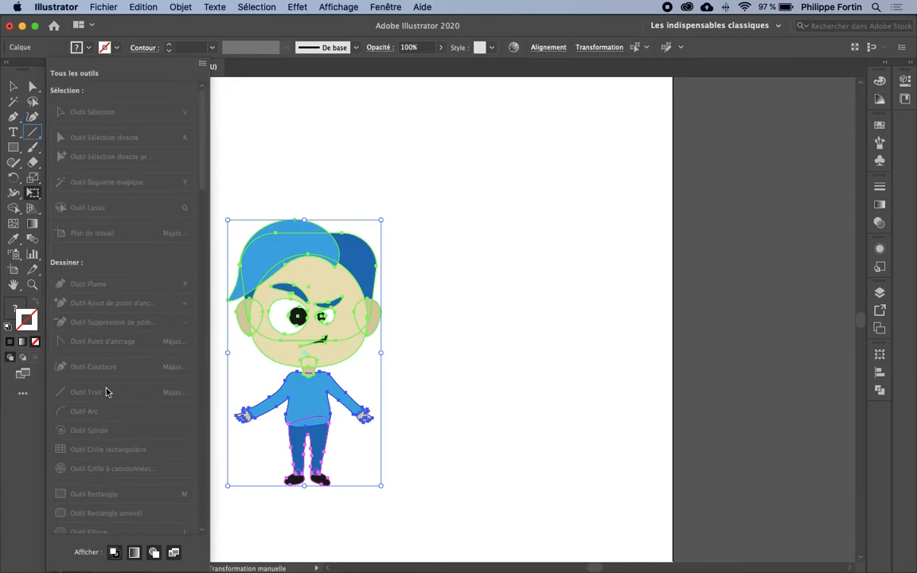
{"action": "left_click", "coordinate": [25, 422]}
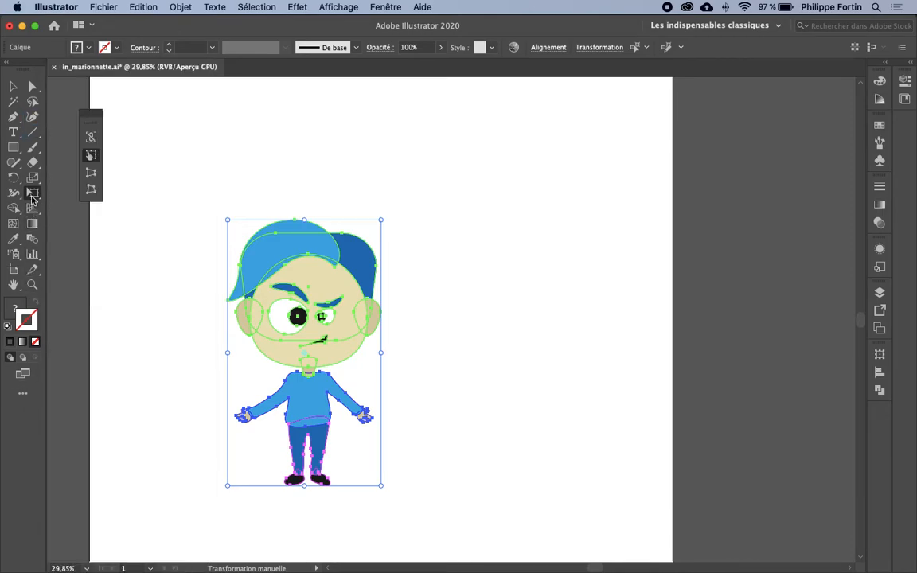
{"action": "left_click", "coordinate": [33, 195]}
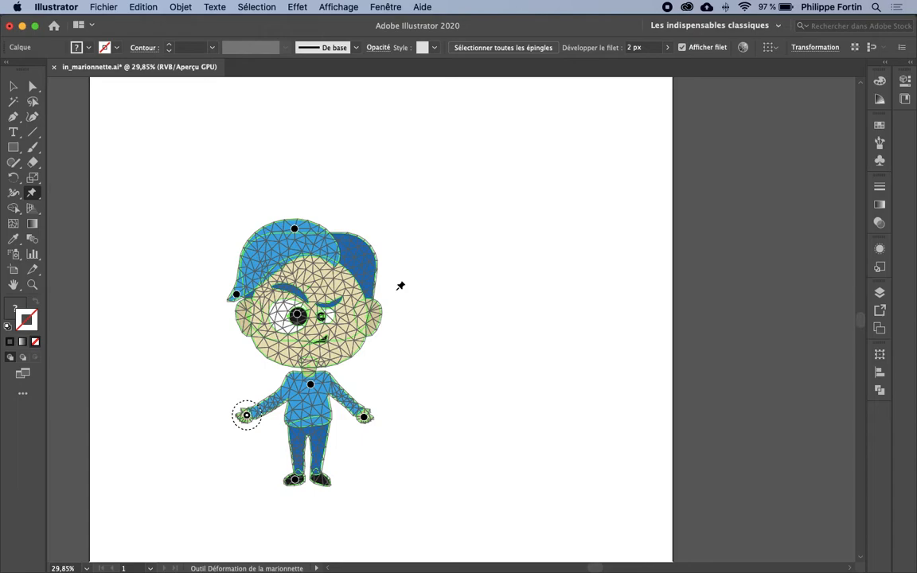
Delete the automatic puppet pins on the top of the hair, the hair tip and the large eye
{"action": "left_click", "coordinate": [294, 229]}
{"action": "key", "text": "Delete"}
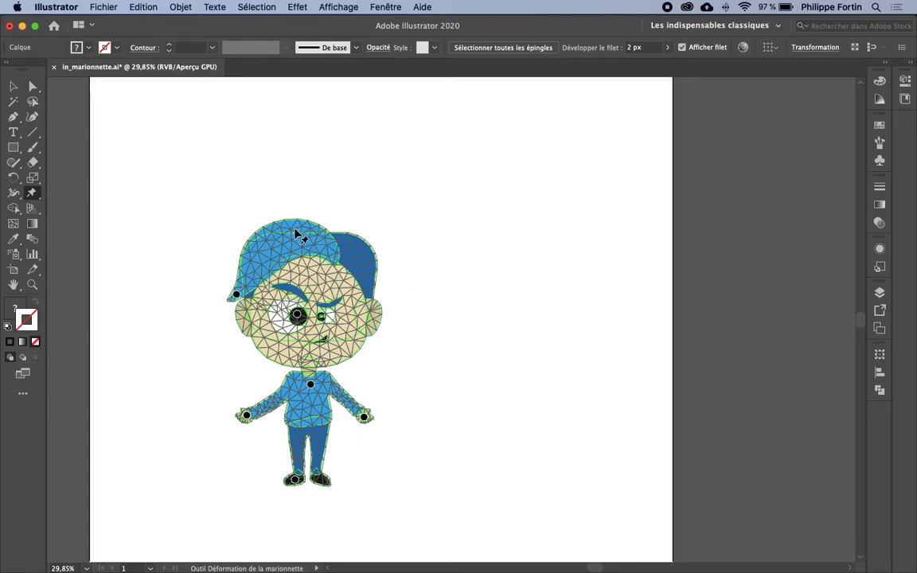
{"action": "left_click", "coordinate": [236, 297]}
{"action": "key", "text": "Delete"}
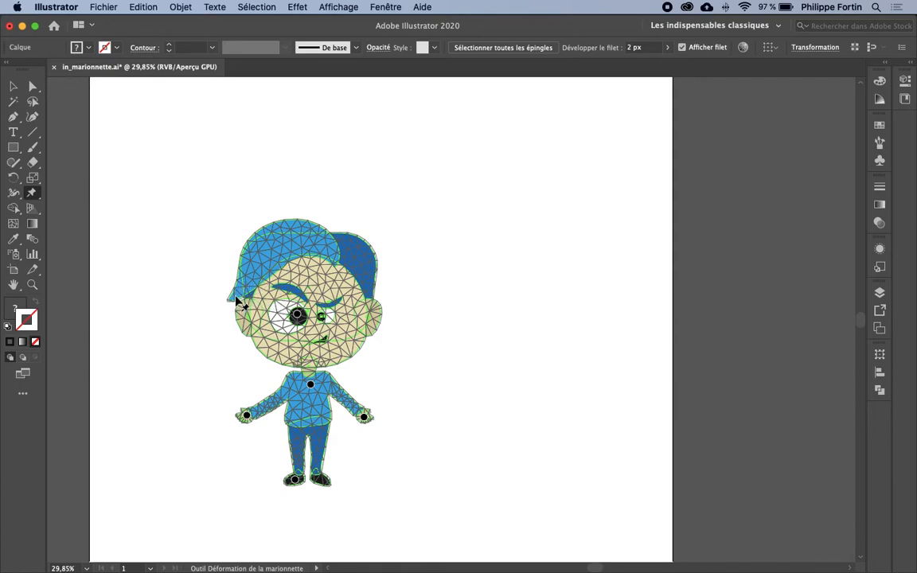
{"action": "left_click", "coordinate": [297, 316]}
{"action": "key", "text": "Delete"}
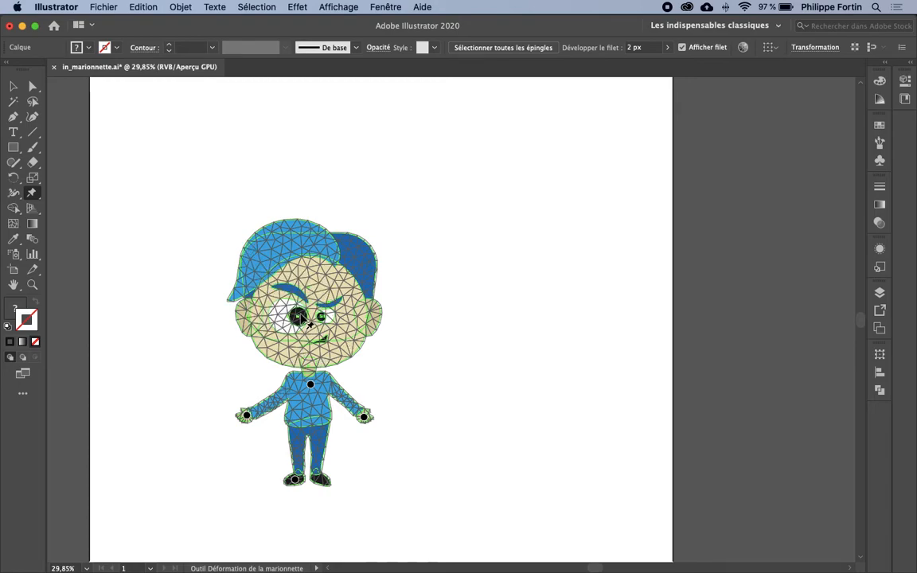
Add puppet pins between the character's eyes, on the right-hand foot and at the waist
{"action": "left_click", "coordinate": [311, 308]}
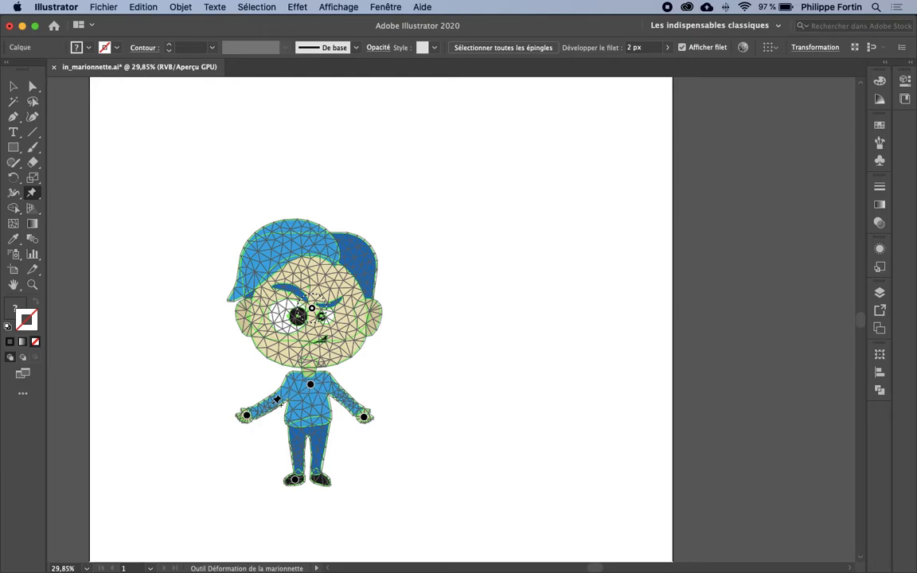
{"action": "left_click", "coordinate": [322, 479]}
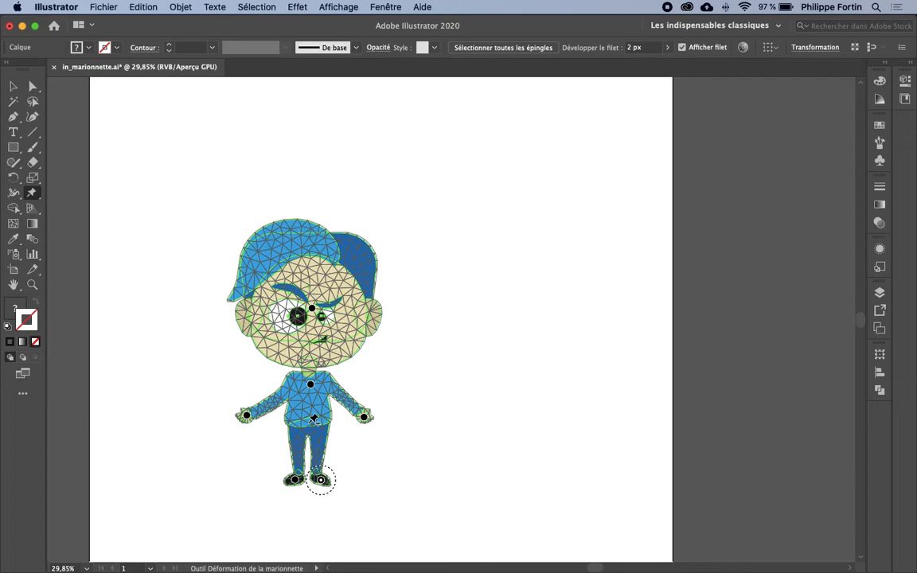
{"action": "left_click", "coordinate": [309, 422]}
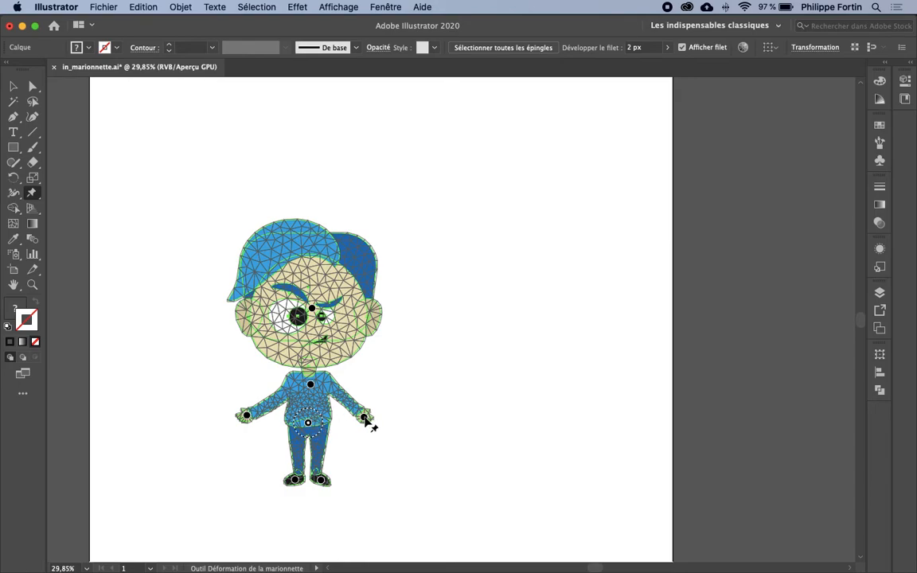
Add an elbow pin to the right-hand arm and raise its hand so the forearm bends upward
{"action": "mouse_move", "coordinate": [363, 417]}
{"action": "left_mouse_down"}
{"action": "mouse_move", "coordinate": [376, 415]}
{"action": "mouse_move", "coordinate": [379, 373]}
{"action": "mouse_move", "coordinate": [371, 409]}
{"action": "mouse_move", "coordinate": [358, 413]}
{"action": "mouse_move", "coordinate": [365, 420]}
{"action": "left_mouse_up"}
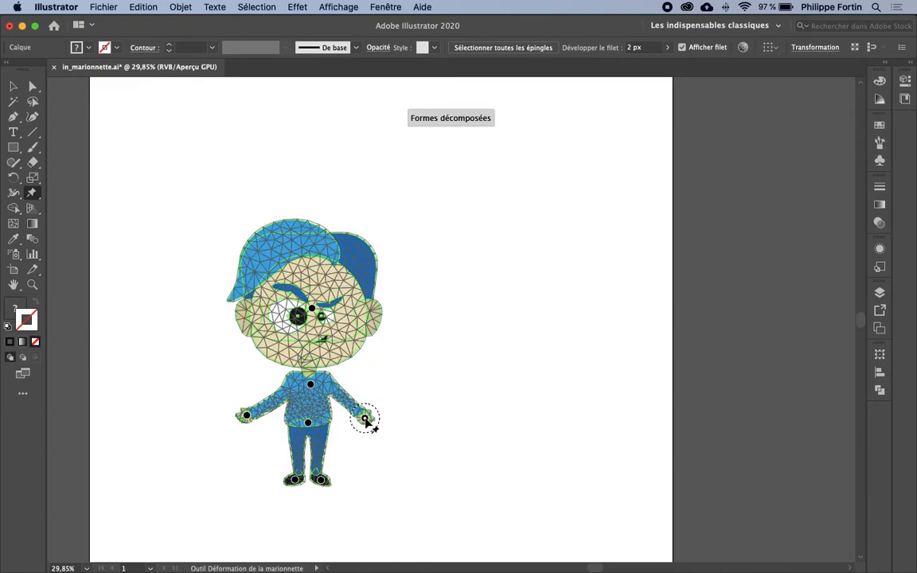
{"action": "left_click", "coordinate": [346, 399]}
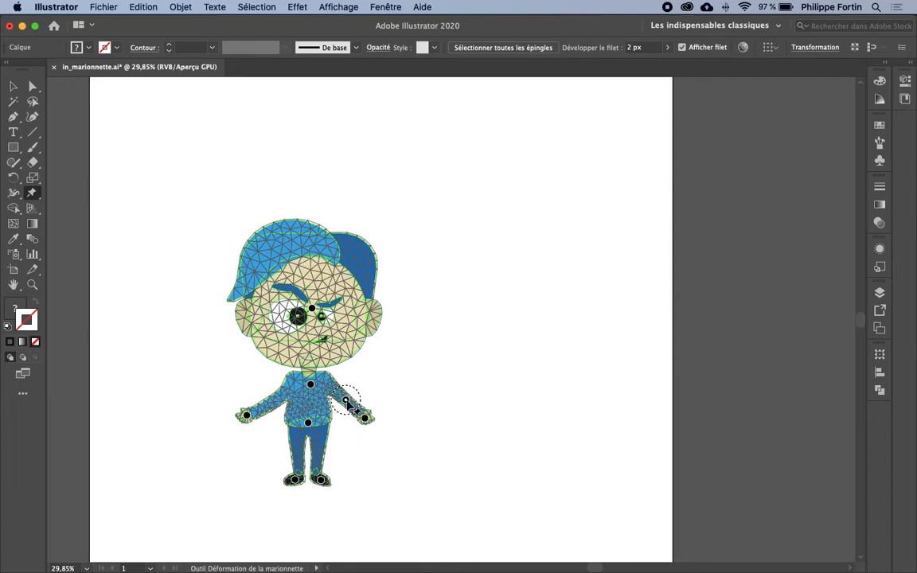
{"action": "left_click_drag", "start_coordinate": [365, 418], "coordinate": [383, 382]}
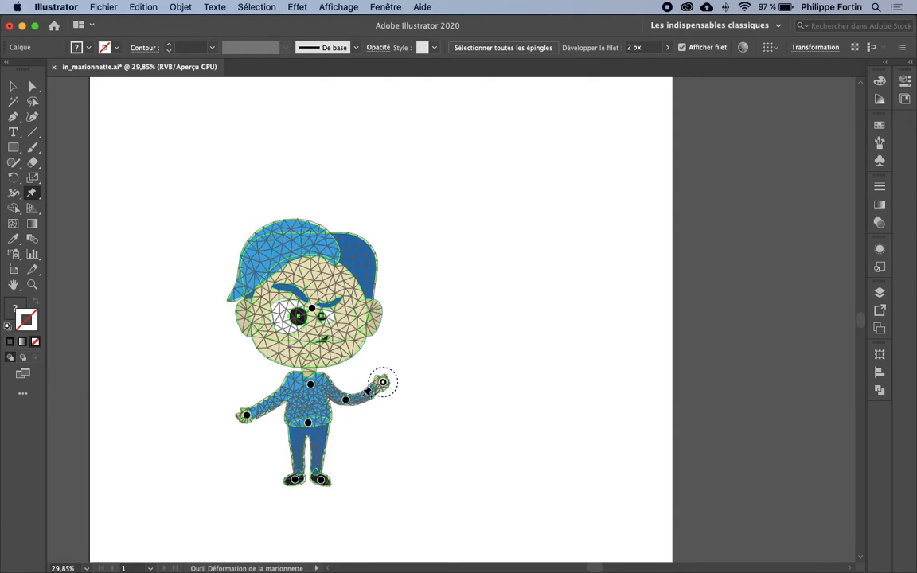
{"action": "mouse_move", "coordinate": [382, 382]}
{"action": "left_mouse_down"}
{"action": "mouse_move", "coordinate": [373, 426]}
{"action": "mouse_move", "coordinate": [358, 436]}
{"action": "mouse_move", "coordinate": [386, 403]}
{"action": "mouse_move", "coordinate": [388, 381]}
{"action": "mouse_move", "coordinate": [387, 425]}
{"action": "mouse_move", "coordinate": [382, 393]}
{"action": "left_mouse_up"}
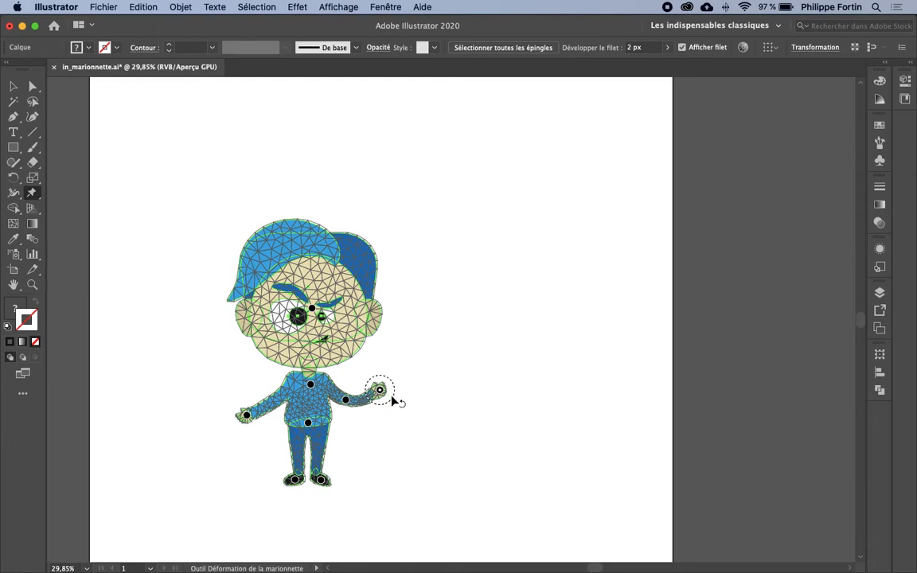
{"action": "mouse_move", "coordinate": [391, 396]}
{"action": "left_mouse_down"}
{"action": "mouse_move", "coordinate": [393, 385]}
{"action": "mouse_move", "coordinate": [398, 402]}
{"action": "left_mouse_up"}
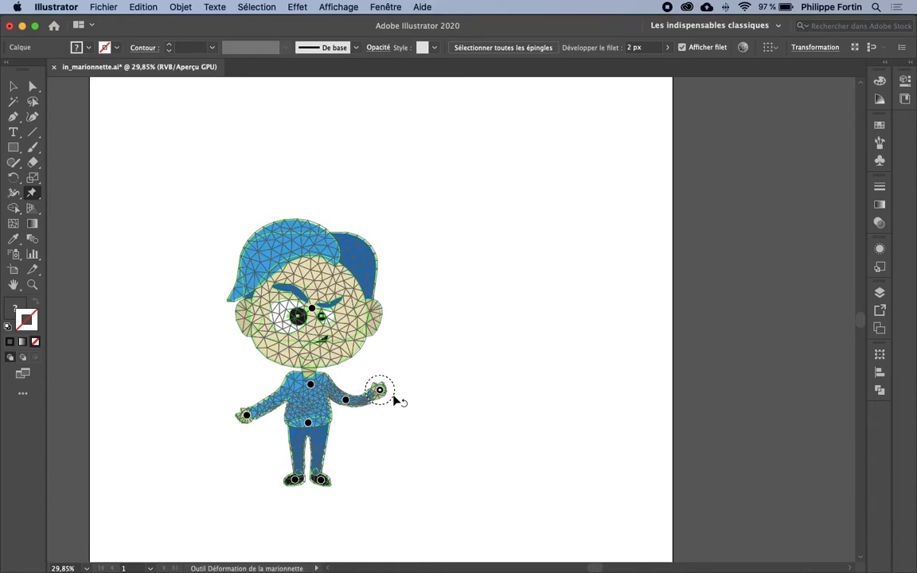
Add a knee pin to each leg and bow both legs outward, with the right-hand foot slightly lower
{"action": "left_click_drag", "start_coordinate": [321, 479], "coordinate": [291, 452]}
{"action": "left_click", "coordinate": [321, 459]}
{"action": "left_click", "coordinate": [299, 451]}
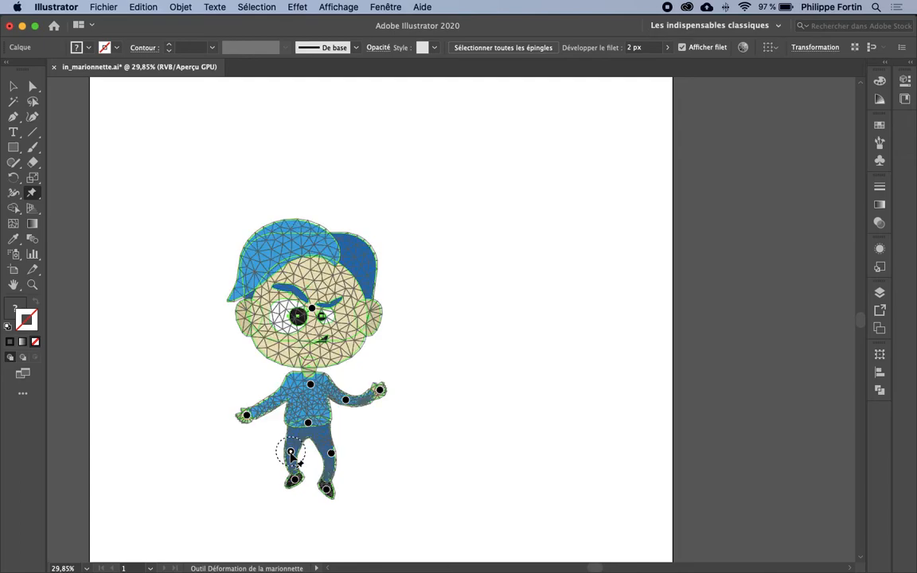
Add an elbow pin to the left-hand arm and bend the arm so its hand points slightly upward
{"action": "left_click_drag", "start_coordinate": [245, 415], "coordinate": [240, 414]}
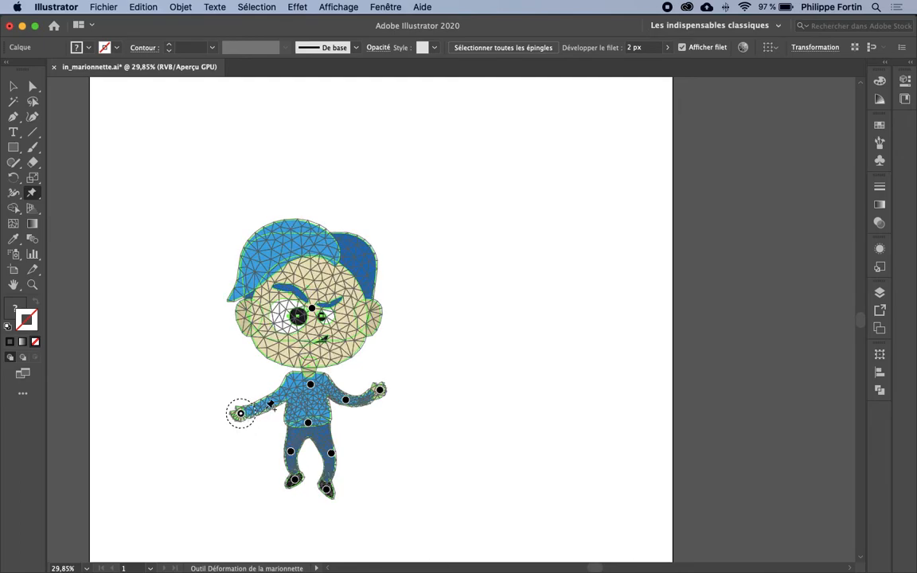
{"action": "left_click", "coordinate": [271, 401]}
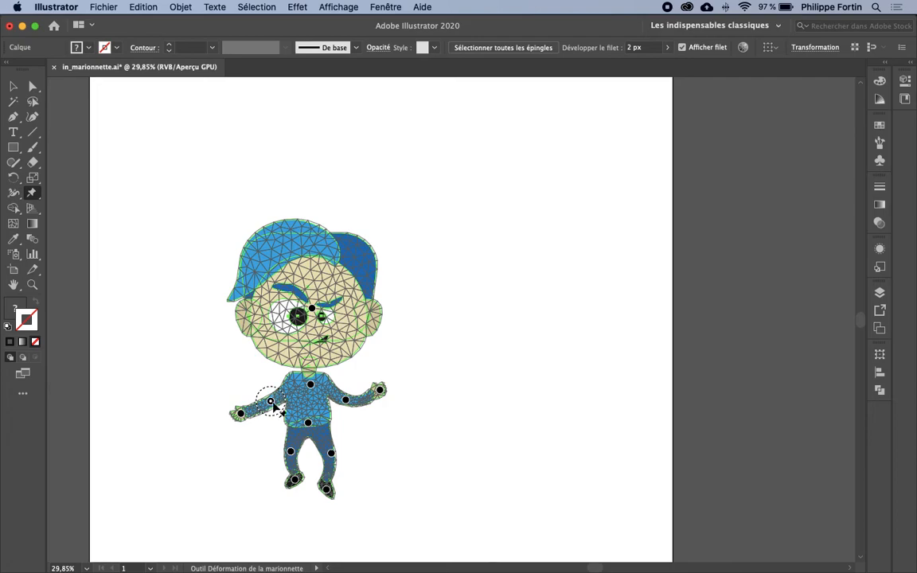
{"action": "left_click_drag", "start_coordinate": [271, 403], "coordinate": [242, 408]}
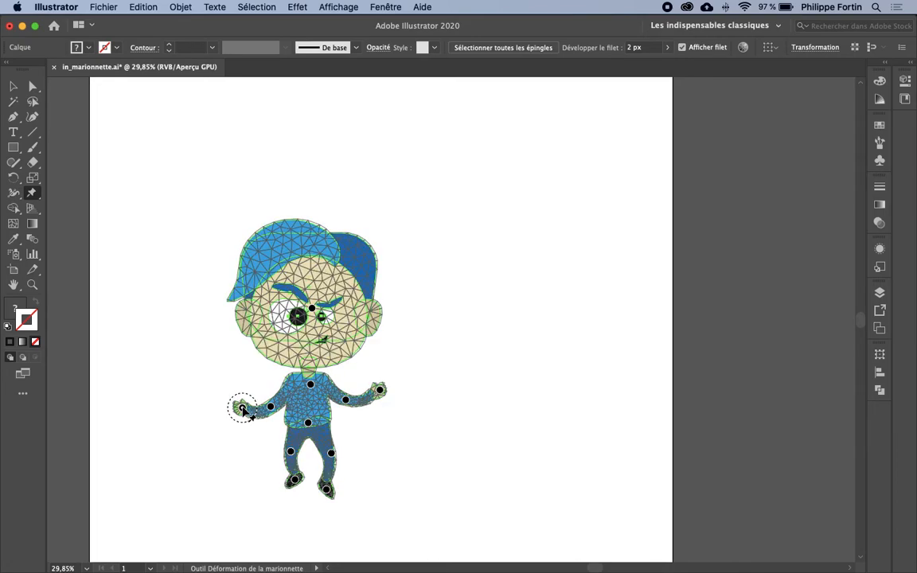
Shift the head slightly down and right, curl the hair tip upward using two new pins, and leave the warp with the artwork deselected
{"action": "mouse_move", "coordinate": [326, 310]}
{"action": "left_mouse_down"}
{"action": "mouse_move", "coordinate": [341, 316]}
{"action": "mouse_move", "coordinate": [304, 318]}
{"action": "mouse_move", "coordinate": [316, 314]}
{"action": "left_mouse_up"}
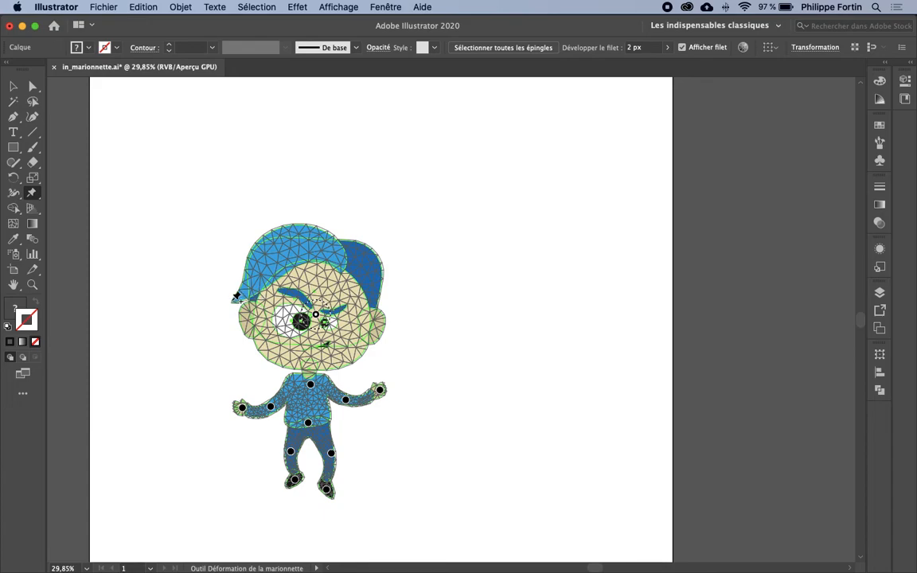
{"action": "left_click", "coordinate": [232, 300]}
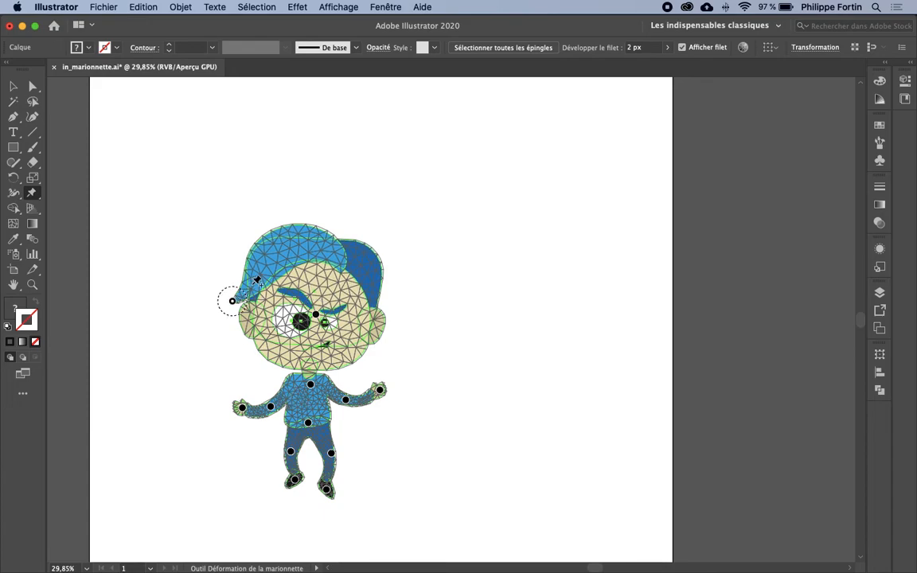
{"action": "left_click", "coordinate": [252, 290]}
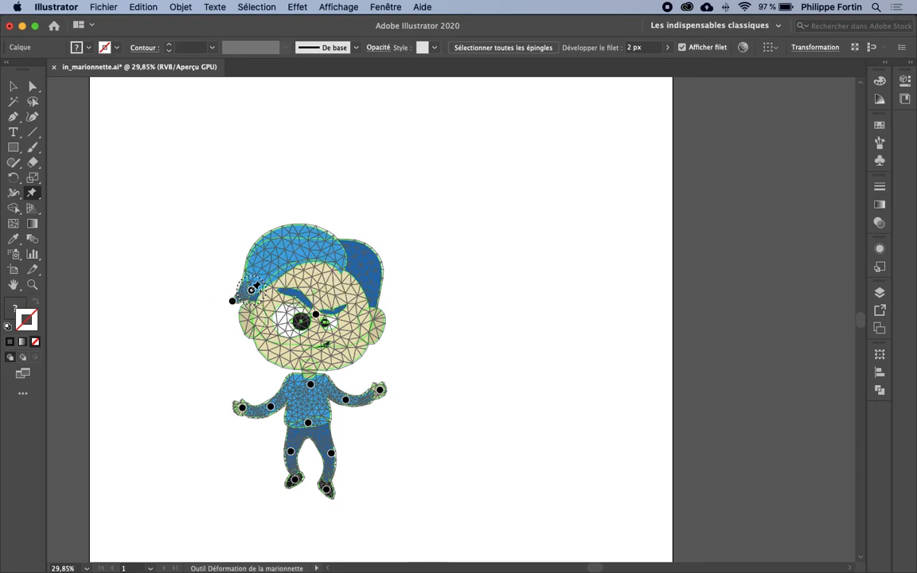
{"action": "left_click_drag", "start_coordinate": [232, 301], "coordinate": [225, 280]}
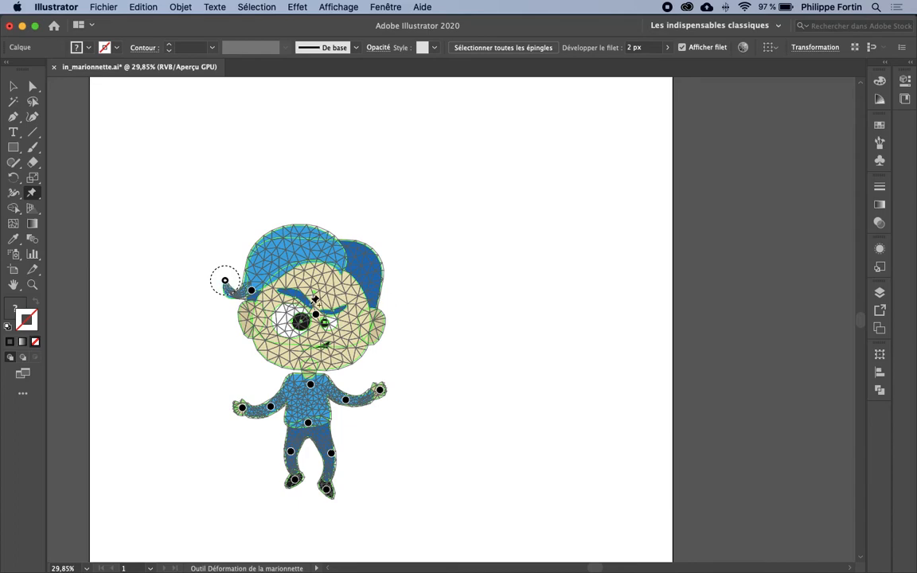
{"action": "left_click", "coordinate": [316, 315]}
{"action": "mouse_move", "coordinate": [329, 322]}
{"action": "left_mouse_down"}
{"action": "mouse_move", "coordinate": [335, 314]}
{"action": "mouse_move", "coordinate": [316, 315]}
{"action": "left_mouse_up"}
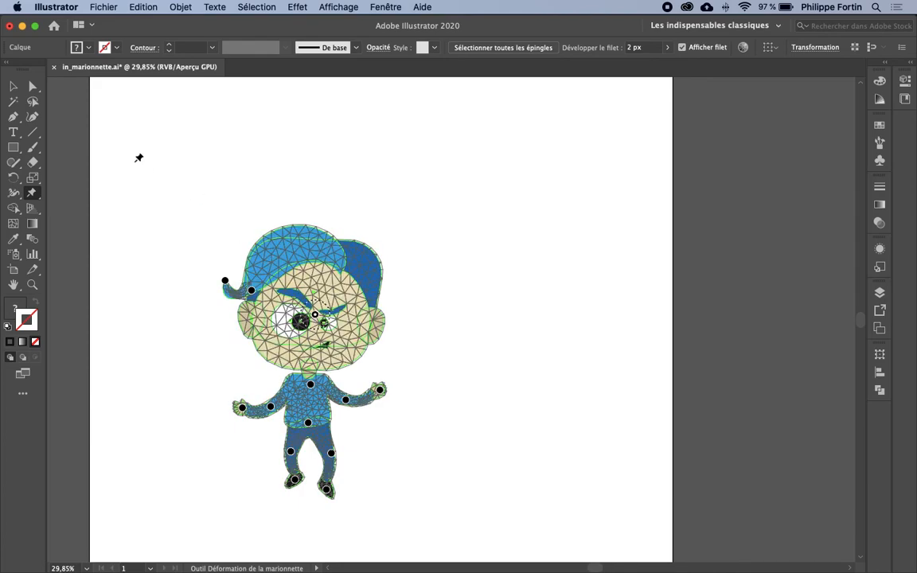
{"action": "left_click", "coordinate": [12, 86]}
{"action": "left_click", "coordinate": [557, 299]}
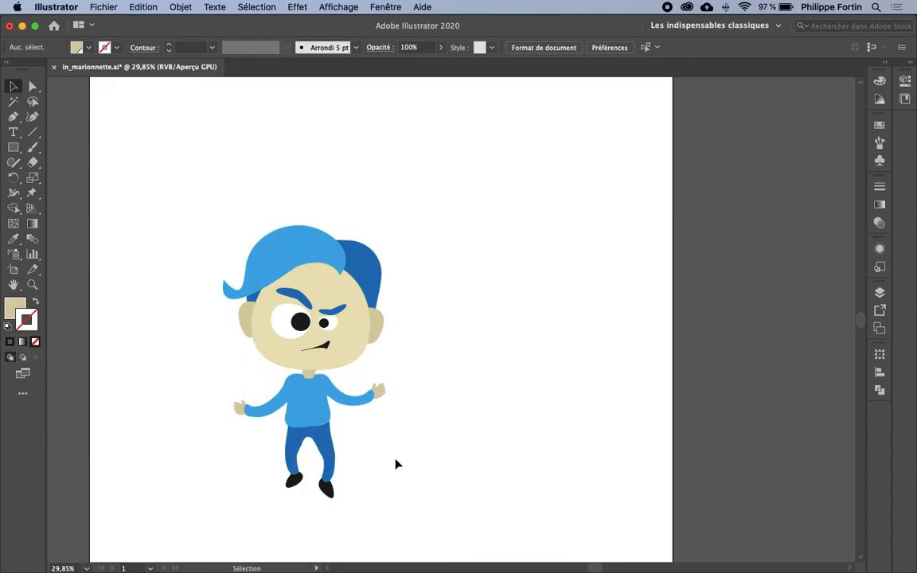
Examine the anchor points of the warped sweater and trousers with the Direct Selection tool
{"action": "left_click", "coordinate": [33, 85]}
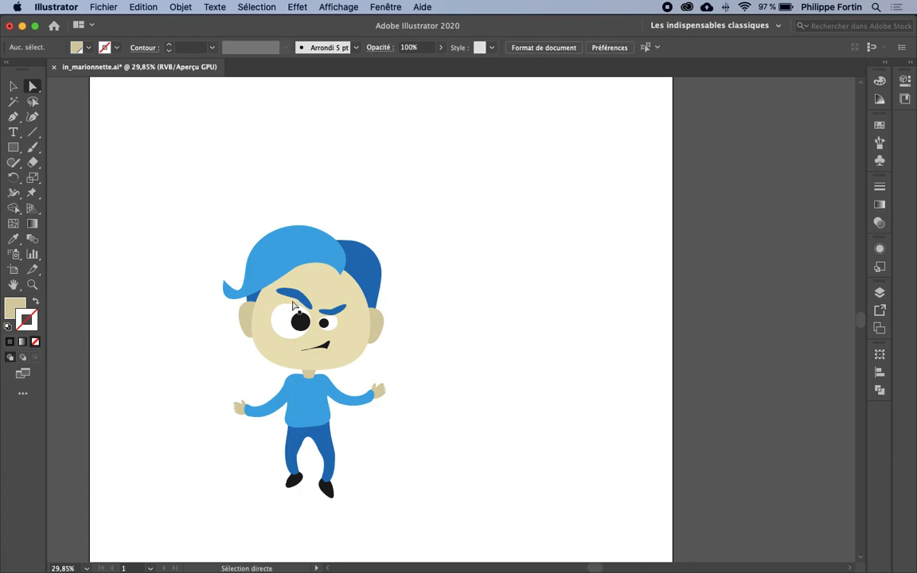
{"action": "left_click", "coordinate": [362, 395]}
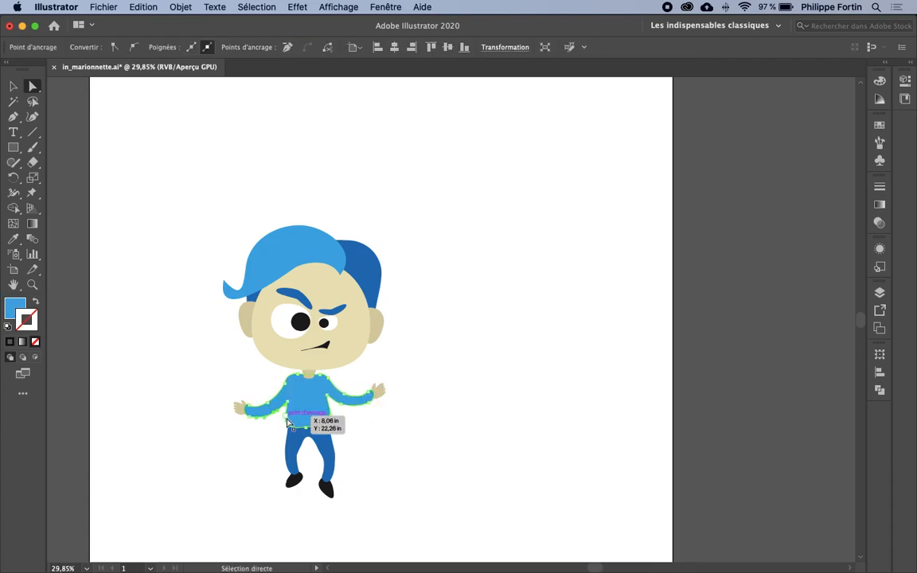
{"action": "left_click", "coordinate": [305, 438]}
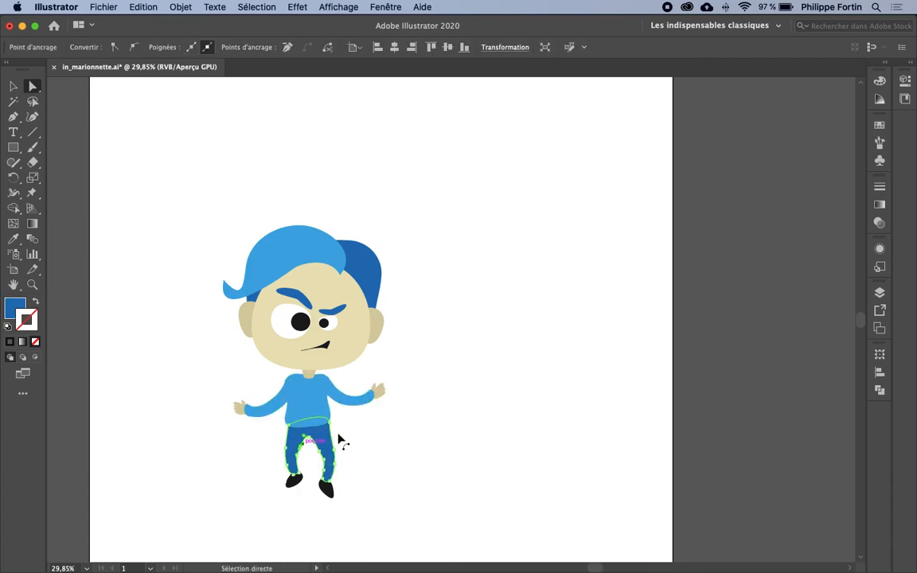
{"action": "left_click", "coordinate": [381, 426]}
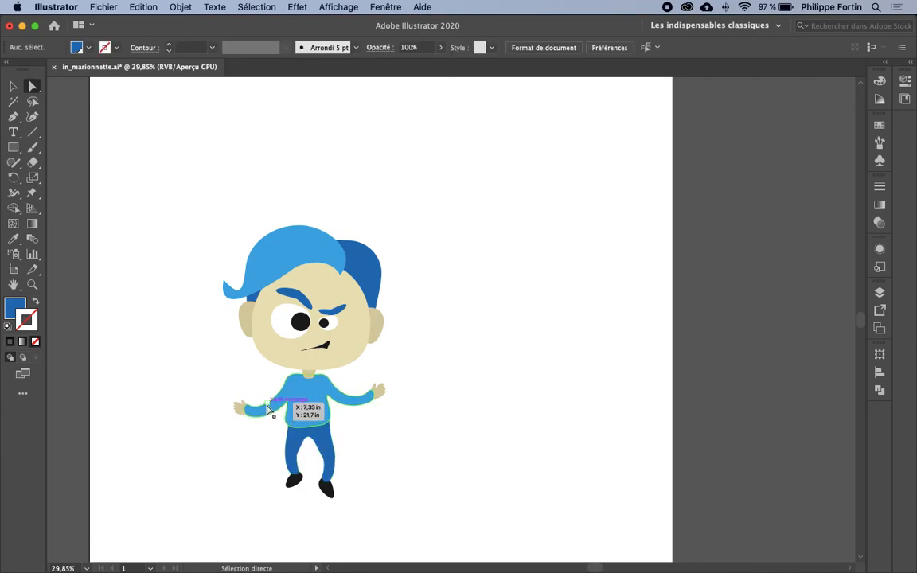
{"action": "left_click", "coordinate": [257, 410]}
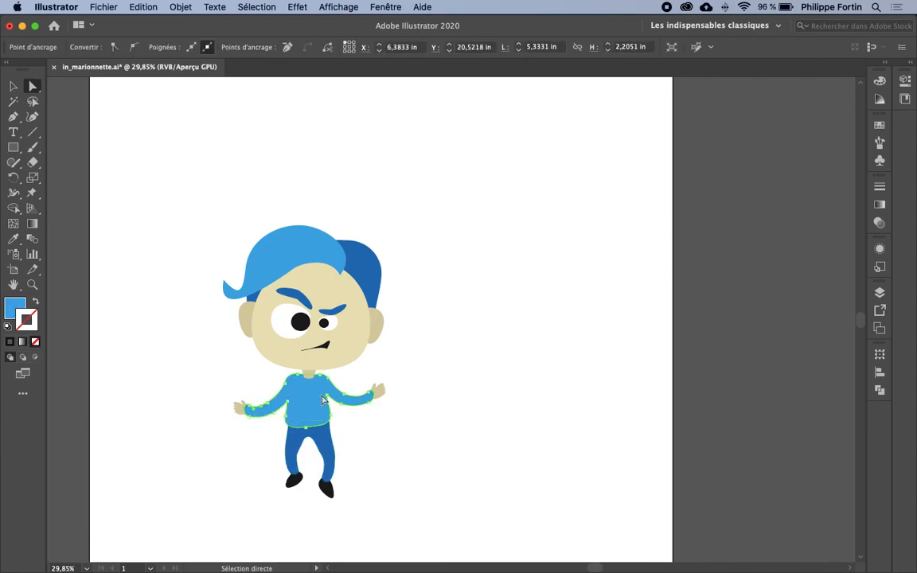
{"action": "left_click", "coordinate": [425, 340]}
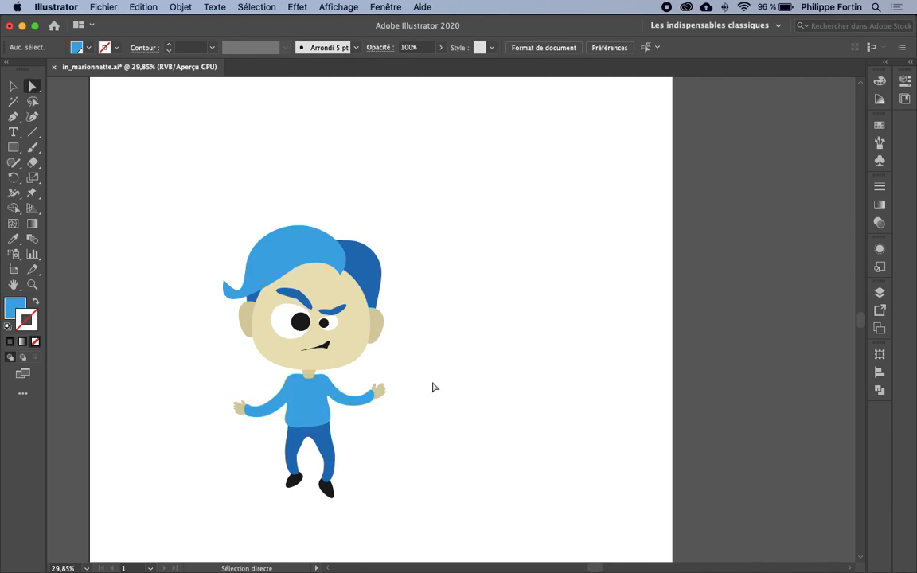